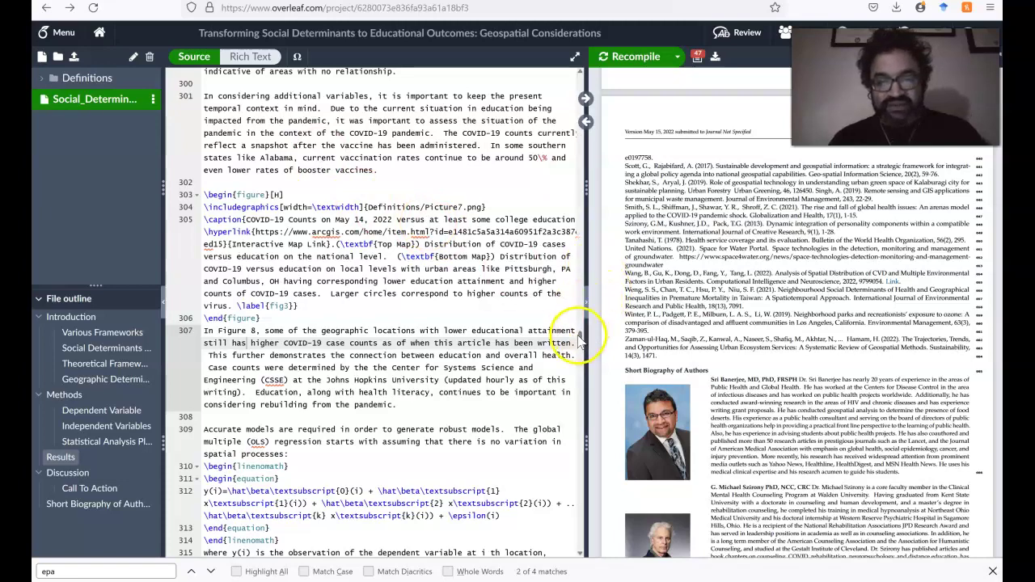
# Step: Locate the Various Frameworks heading in the LaTeX source and select its "subsection" command word
pyautogui.moveTo(579, 341); pyautogui.dragTo(581, 310)
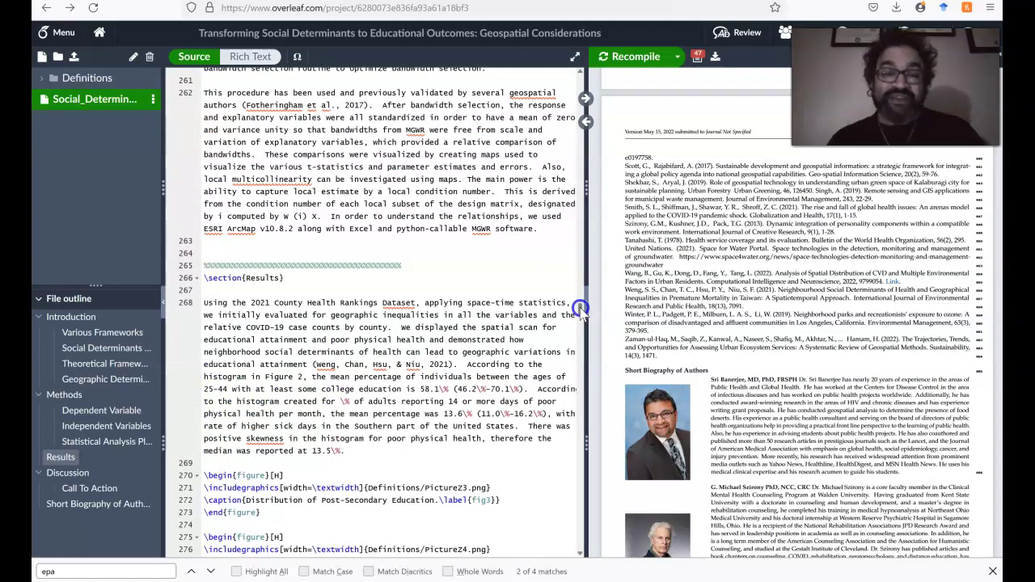
pyautogui.moveTo(581, 308); pyautogui.dragTo(591, 215)
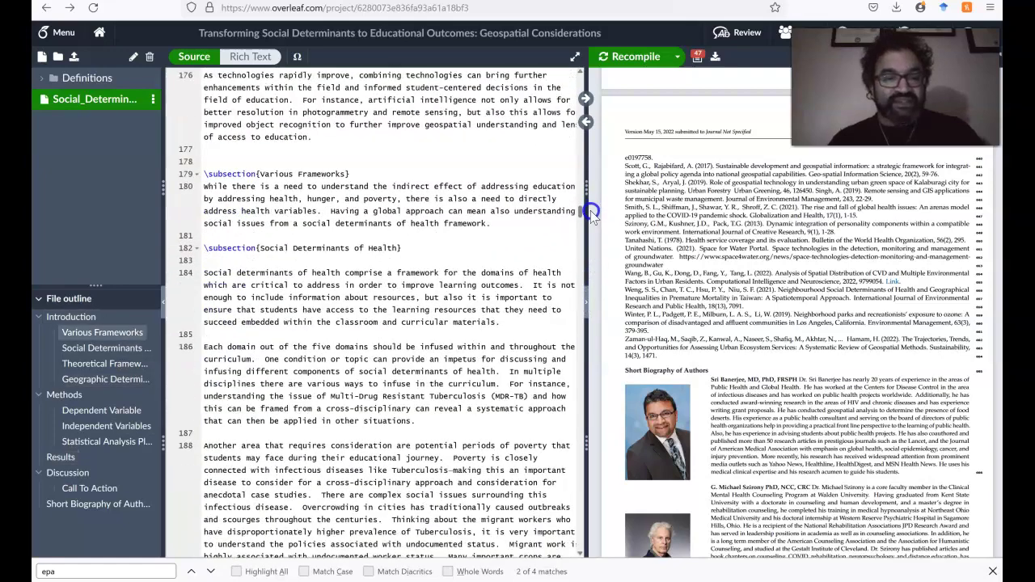
pyautogui.click(245, 174)
pyautogui.doubleClick(245, 173)
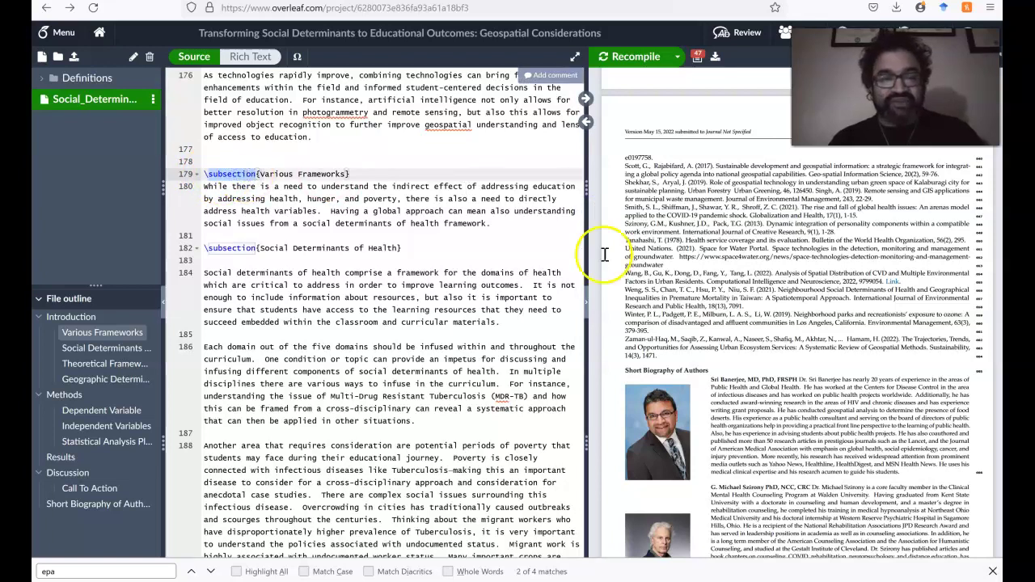
# Step: Find the Various Frameworks heading in the compiled PDF preview and highlight its section number 1.1
pyautogui.click(866, 325)
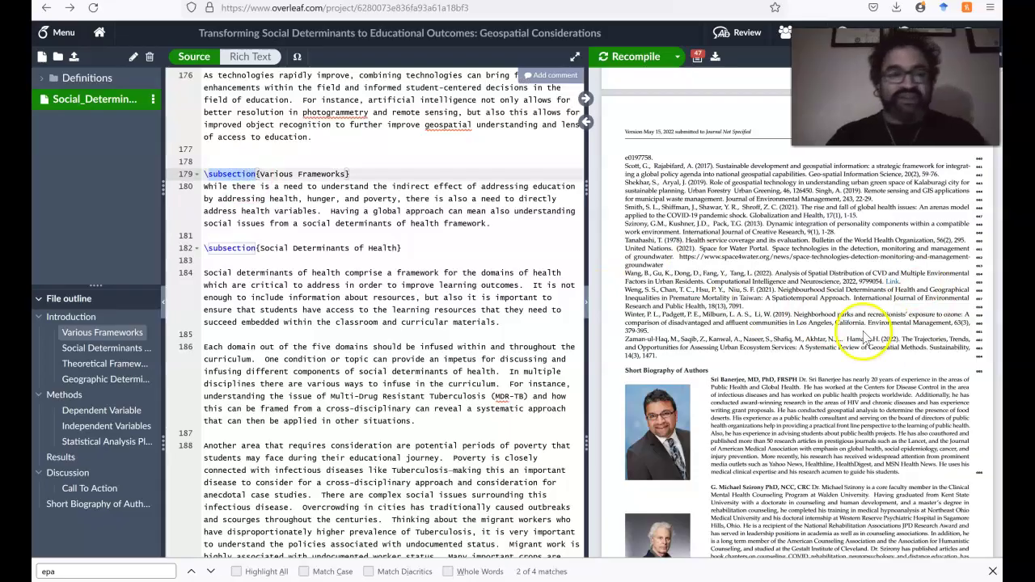
pyautogui.scroll(10, 857, 364)
pyautogui.scroll(15, 819, 483)
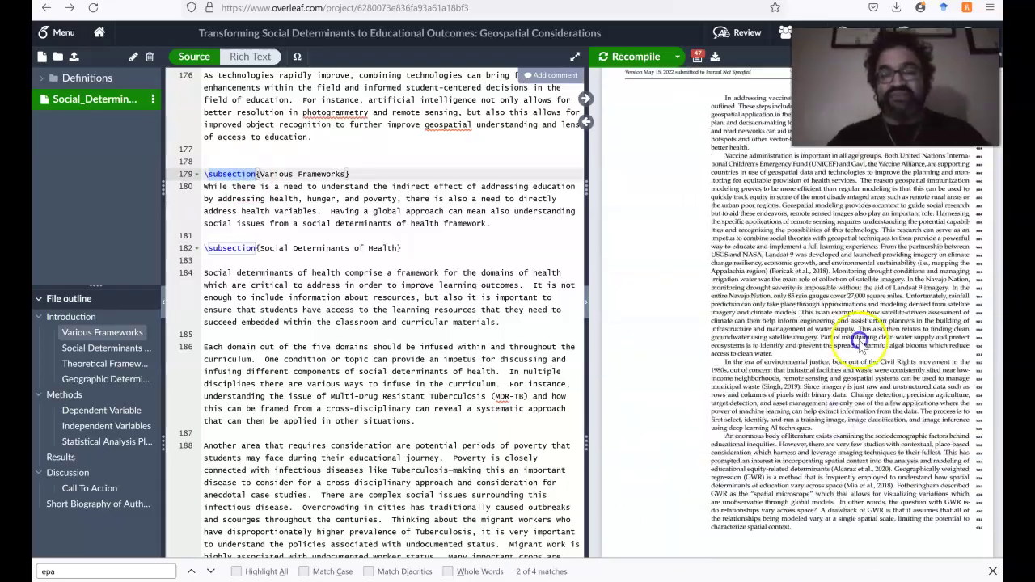
pyautogui.scroll(15, 826, 480)
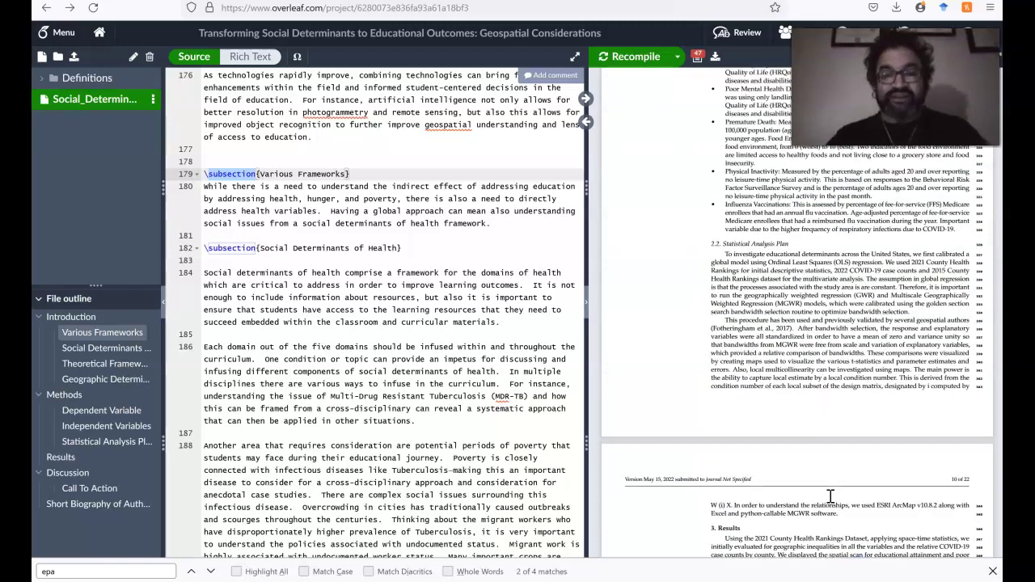
pyautogui.scroll(10, 837, 501)
pyautogui.scroll(10, 842, 503)
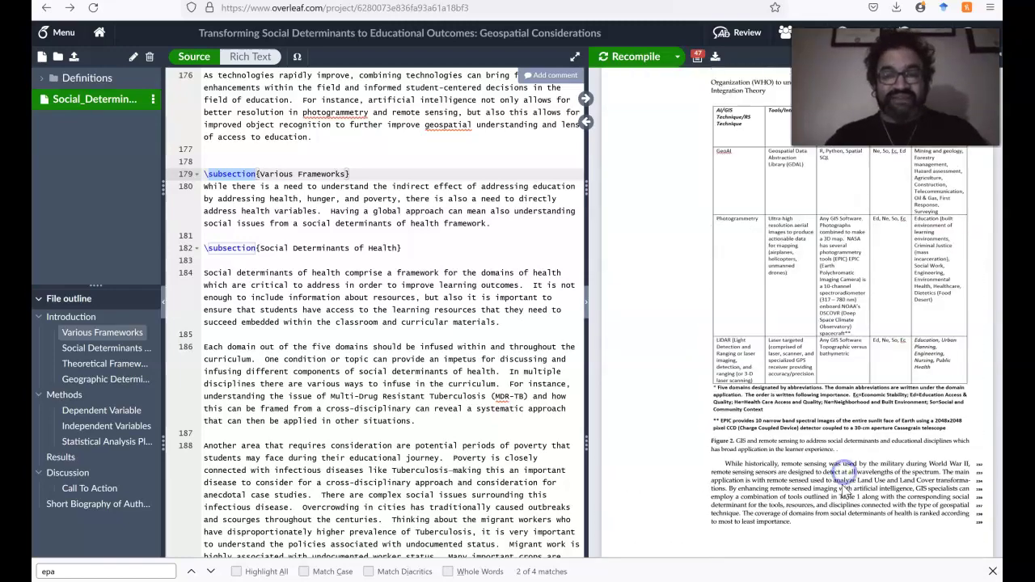
pyautogui.scroll(2, 844, 490)
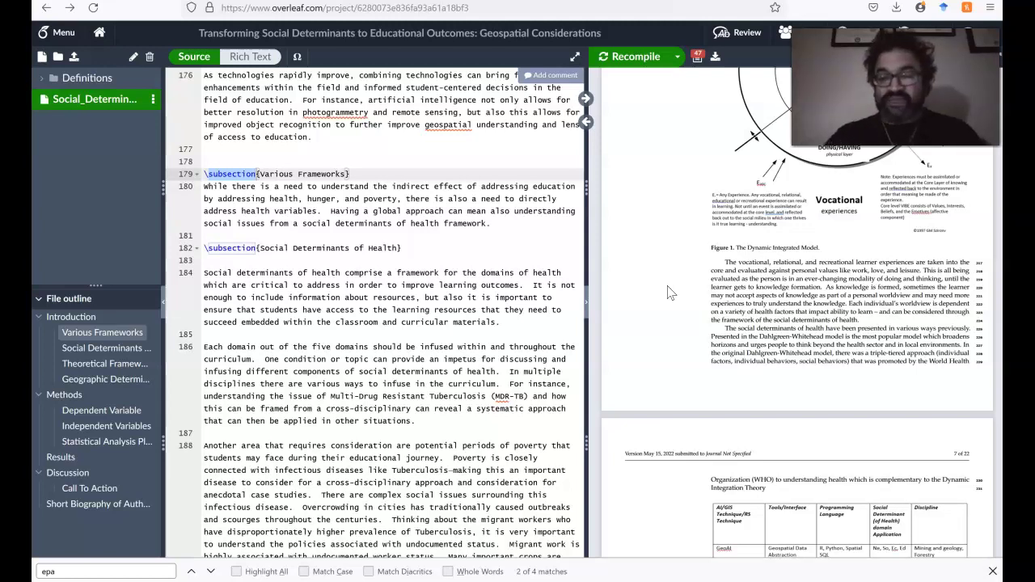
pyautogui.scroll(5, 772, 397)
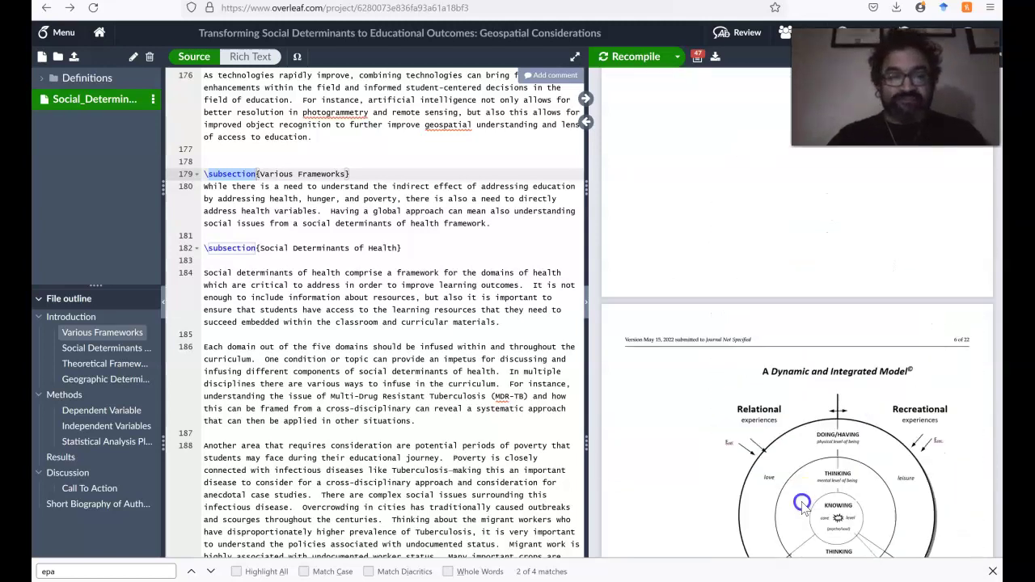
pyautogui.scroll(5, 802, 503)
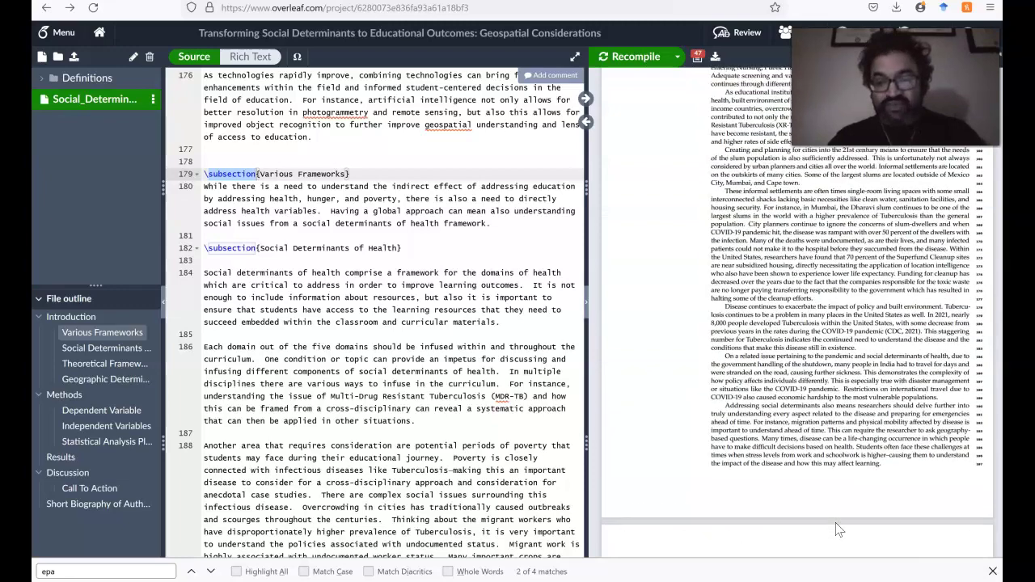
pyautogui.scroll(5, 838, 530)
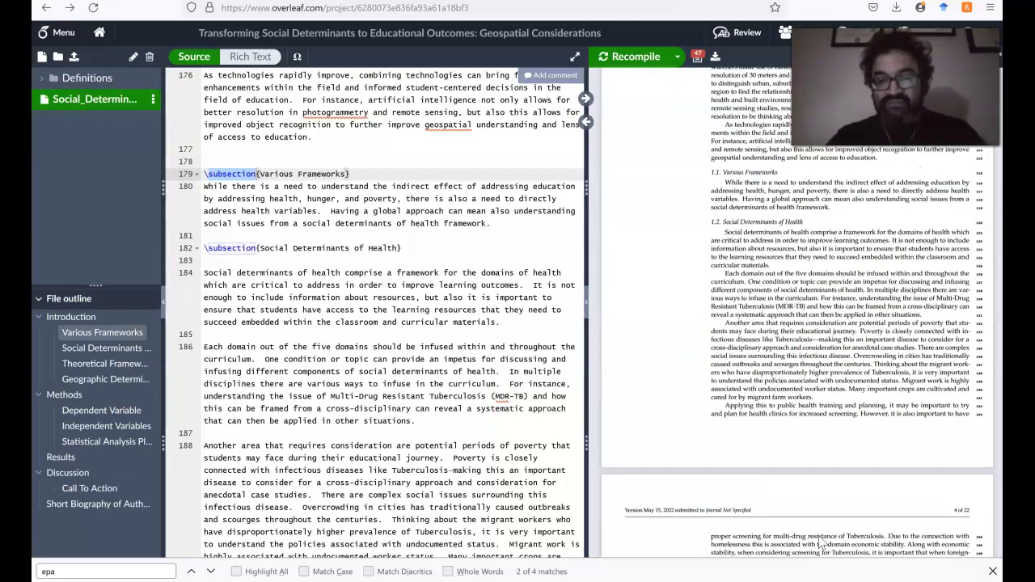
pyautogui.scroll(1, 846, 307)
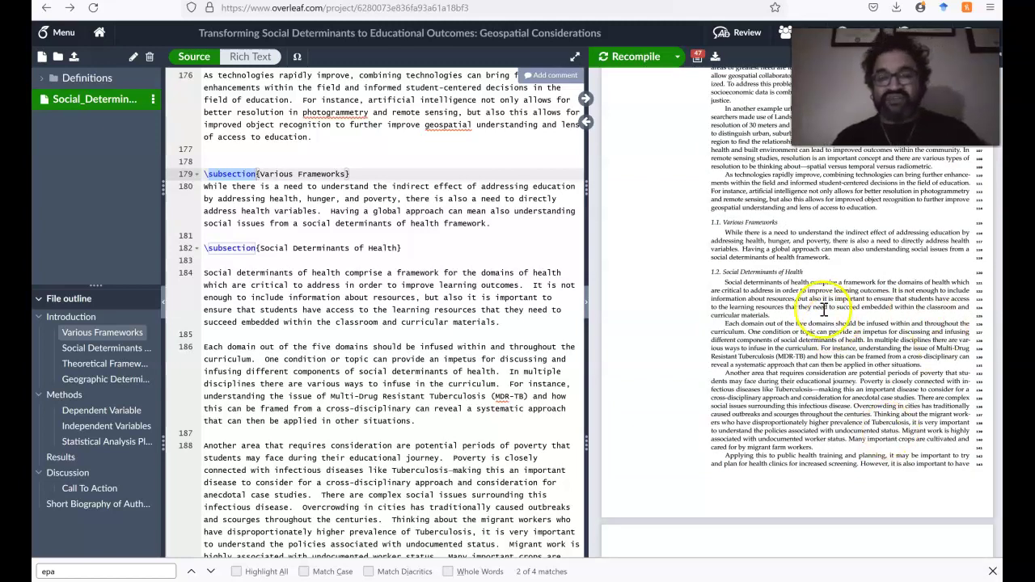
pyautogui.doubleClick(719, 223)
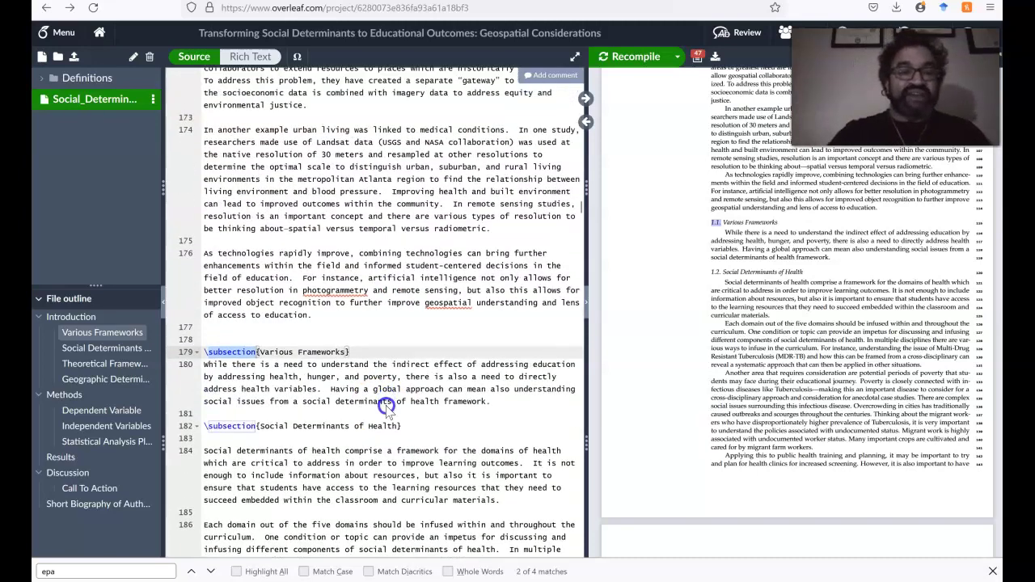
# Step: Review the Introduction section's LaTeX source, from its section command through the paragraphs that follow
pyautogui.scroll(5, 387, 437)
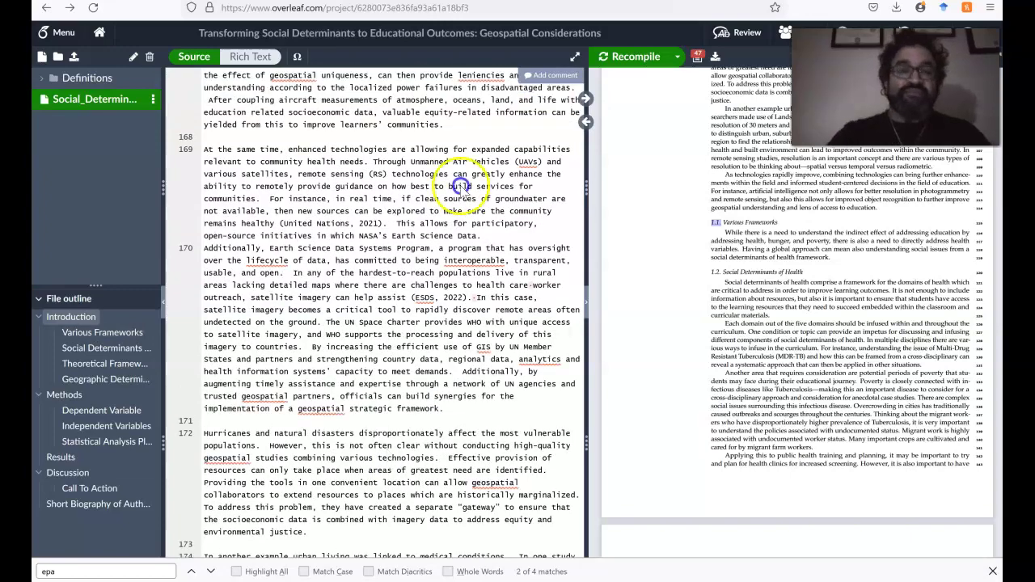
pyautogui.scroll(5, 453, 241)
pyautogui.scroll(5, 466, 397)
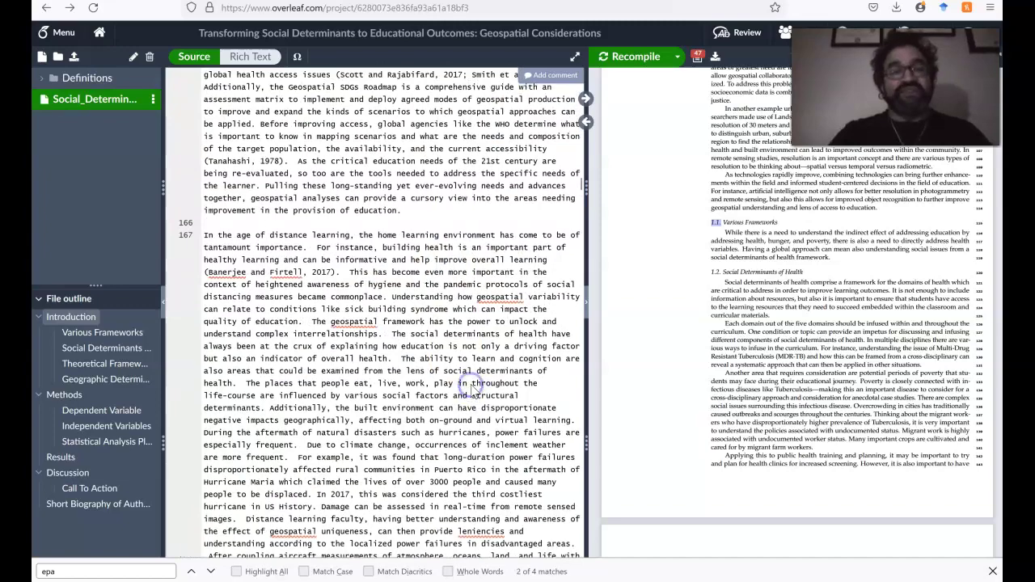
pyautogui.scroll(5, 471, 414)
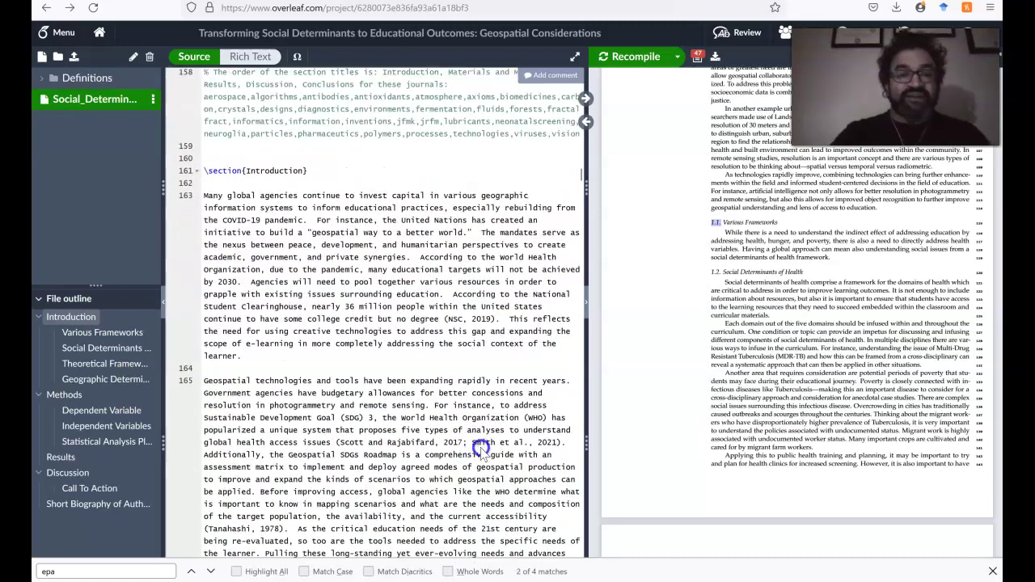
pyautogui.scroll(1, 481, 454)
pyautogui.scroll(-1, 483, 474)
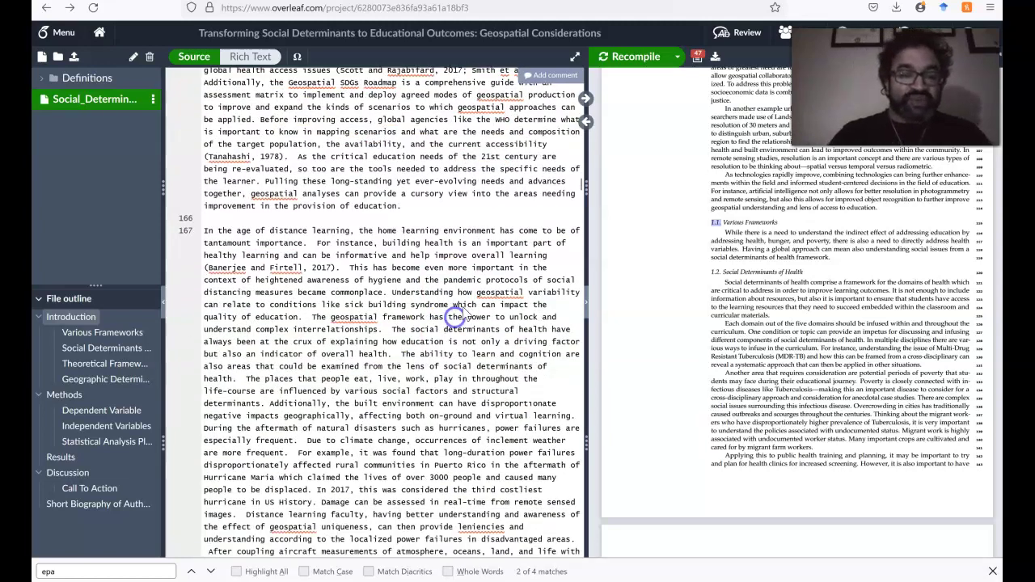
pyautogui.scroll(1, 515, 258)
pyautogui.click(474, 392)
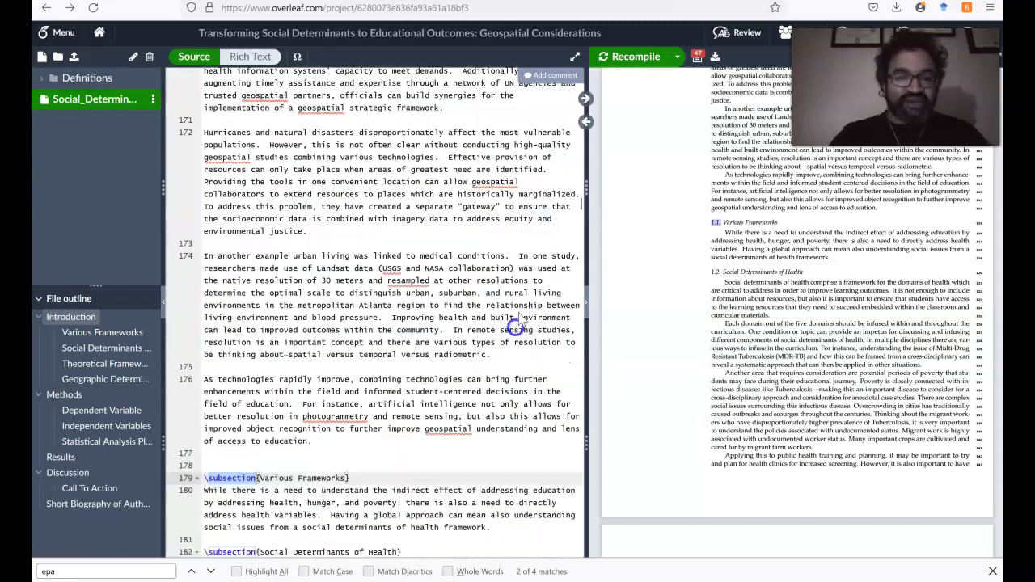
# Step: Examine the source from the Social Determinants of Health subsection through Methods to the start of the Results section
pyautogui.scroll(-5, 520, 321)
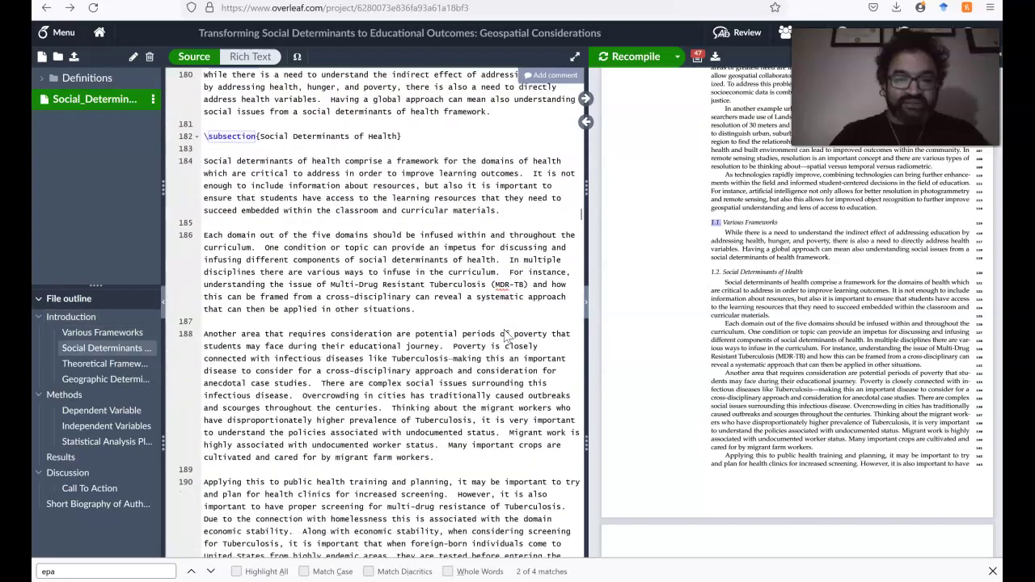
pyautogui.scroll(-5, 506, 336)
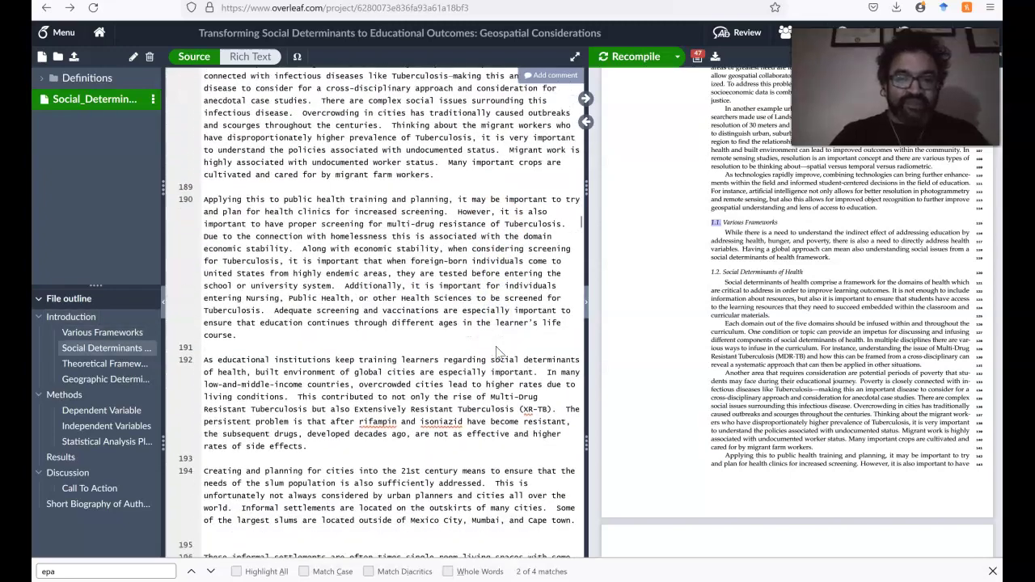
pyautogui.scroll(-5, 485, 437)
pyautogui.scroll(-3, 494, 380)
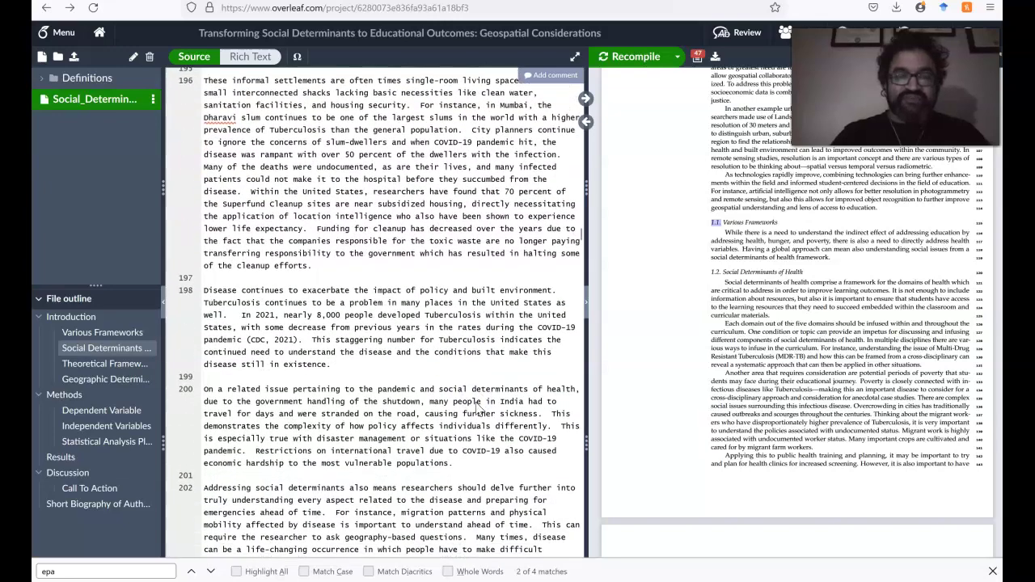
pyautogui.scroll(-2, 486, 412)
pyautogui.scroll(-4, 496, 388)
pyautogui.scroll(-15, 514, 356)
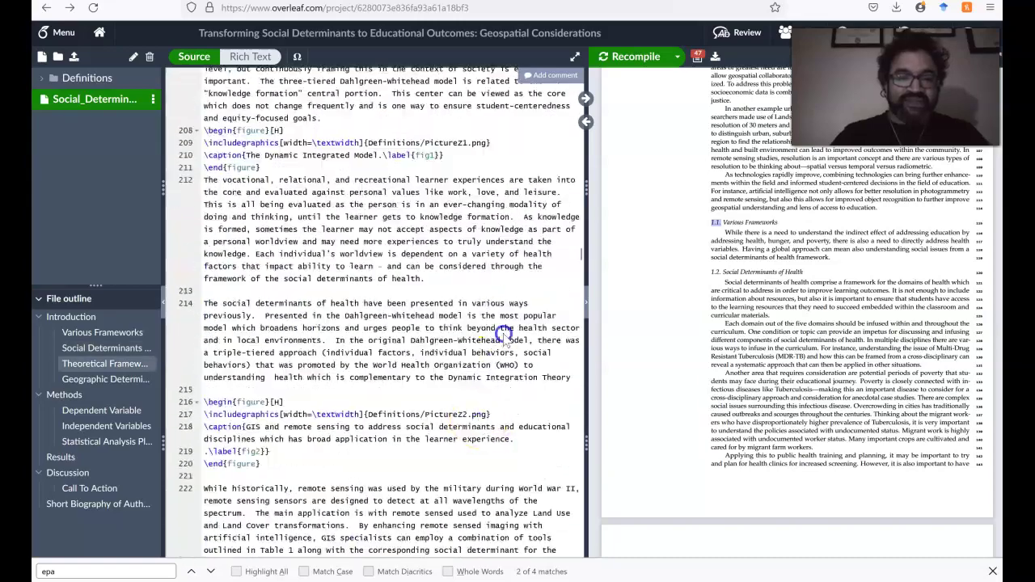
pyautogui.scroll(-3, 510, 328)
pyautogui.scroll(-7, 512, 327)
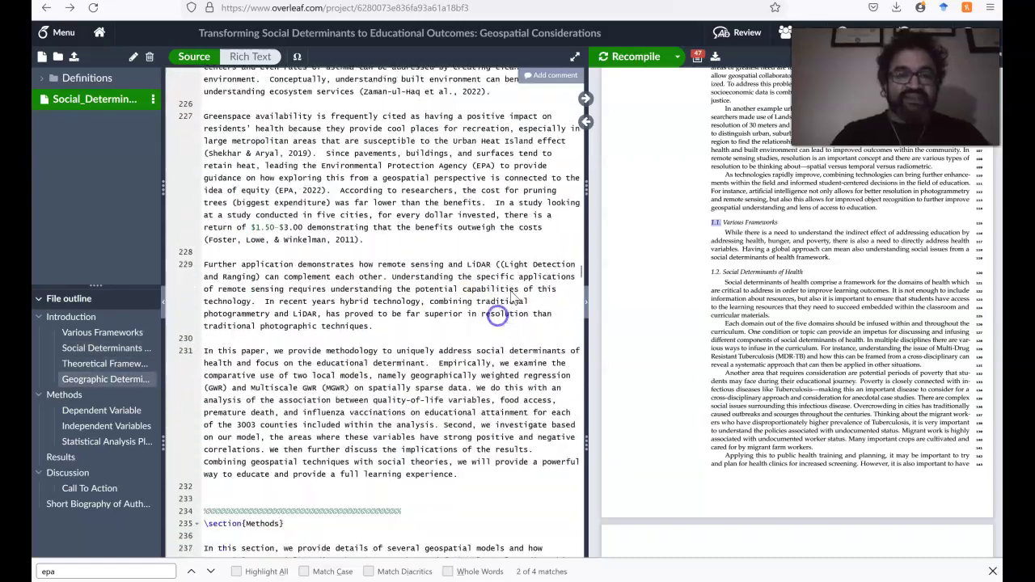
pyautogui.scroll(-11, 512, 297)
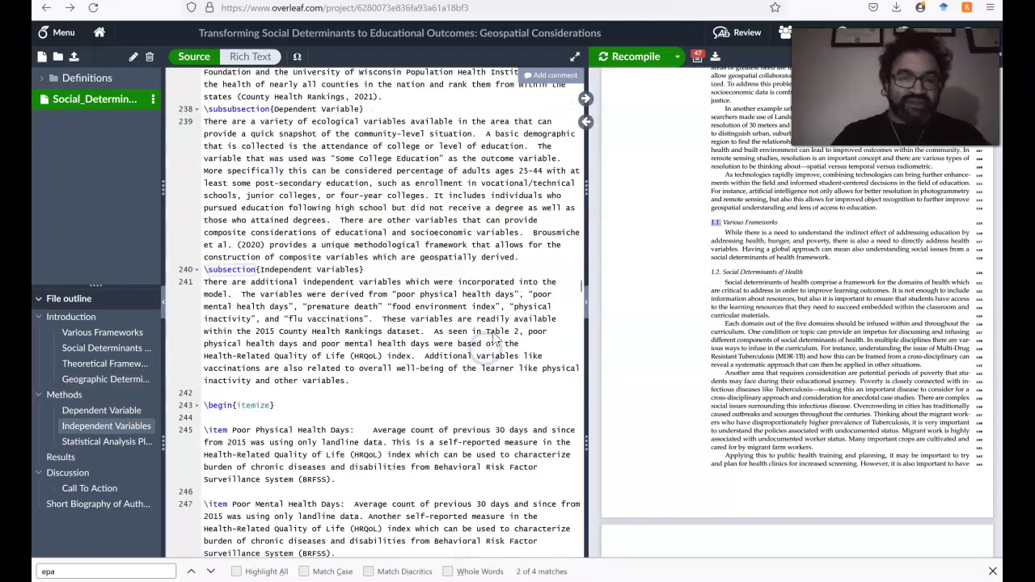
pyautogui.scroll(-12, 495, 340)
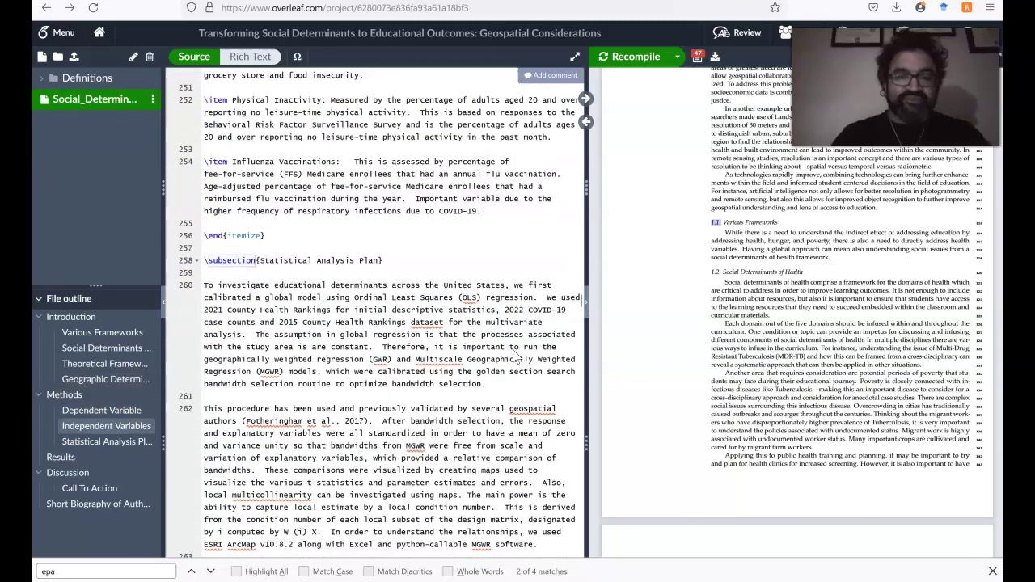
pyautogui.scroll(-8, 514, 356)
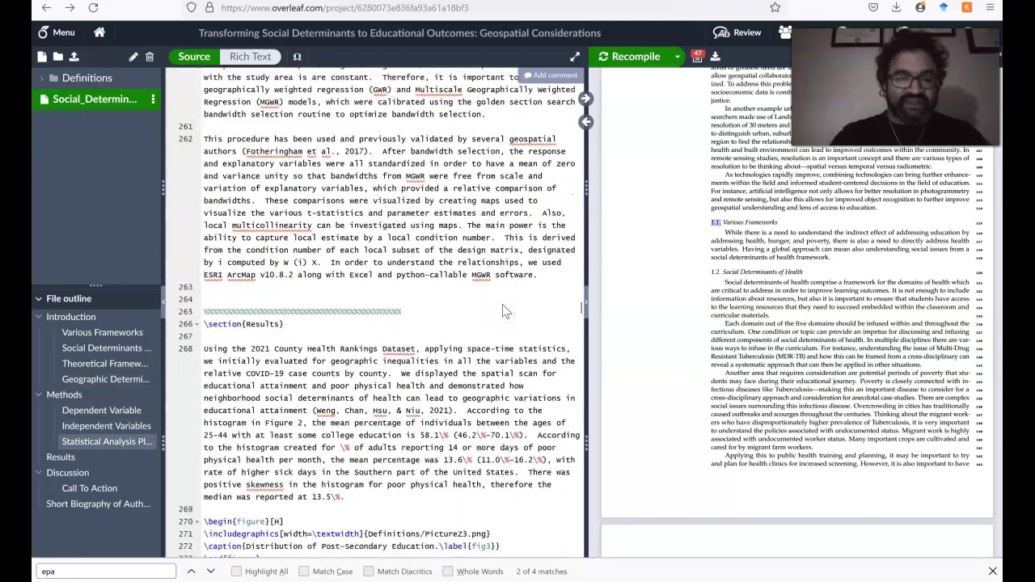
pyautogui.click(490, 400)
pyautogui.moveTo(490, 401); pyautogui.dragTo(423, 400)
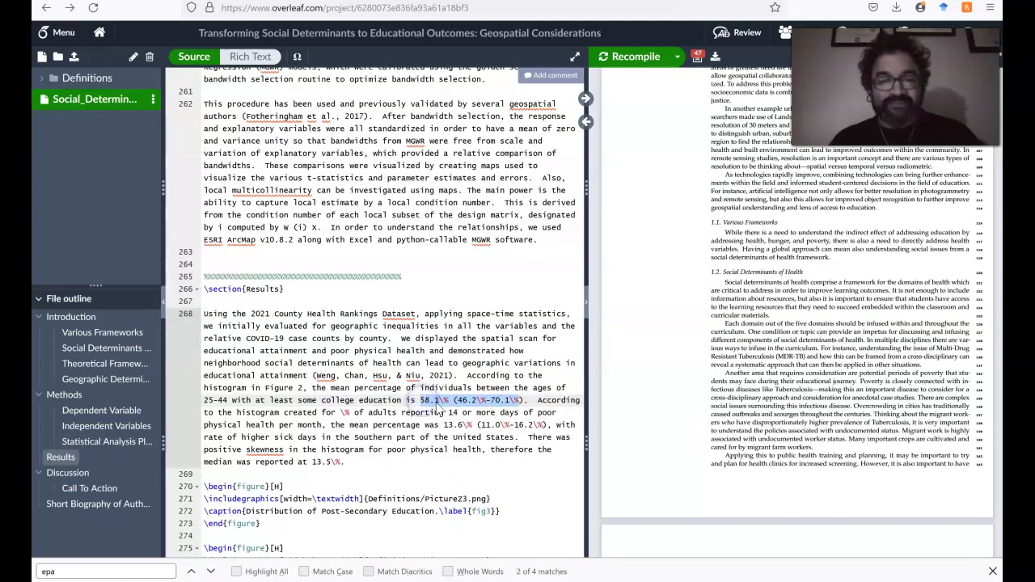
pyautogui.click(443, 401)
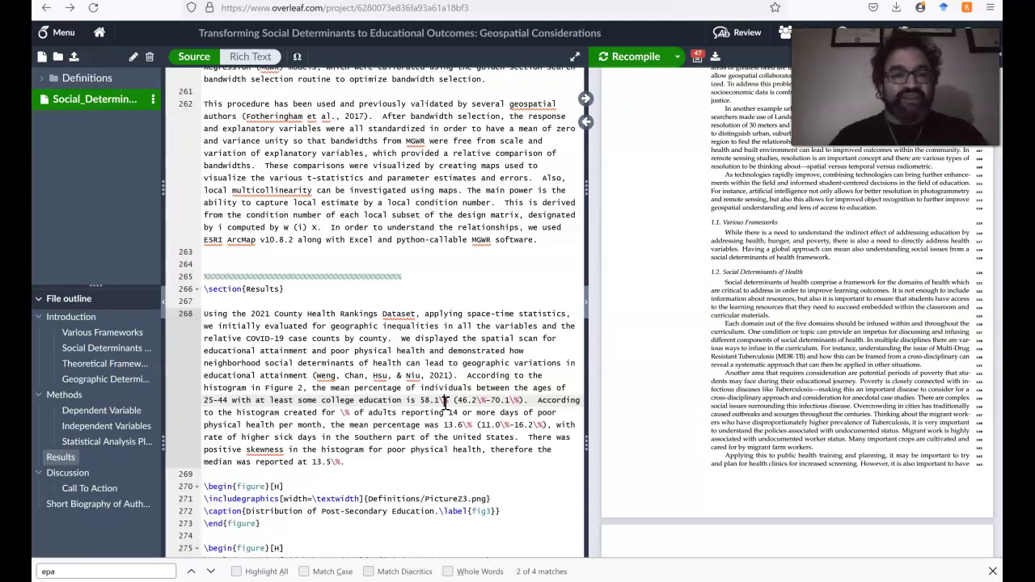
pyautogui.scroll(-5, 444, 401)
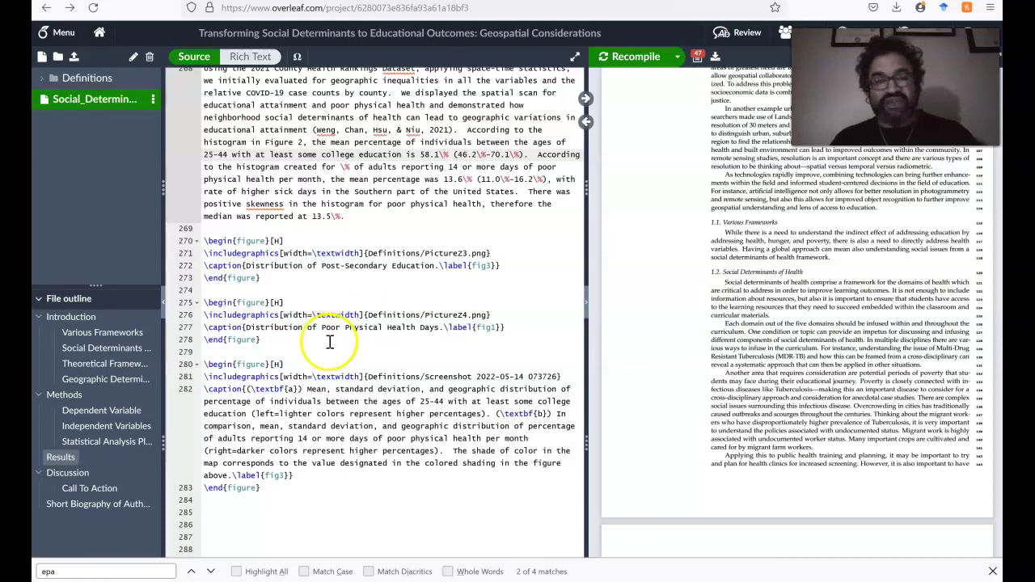
pyautogui.moveTo(438, 427); pyautogui.dragTo(398, 402)
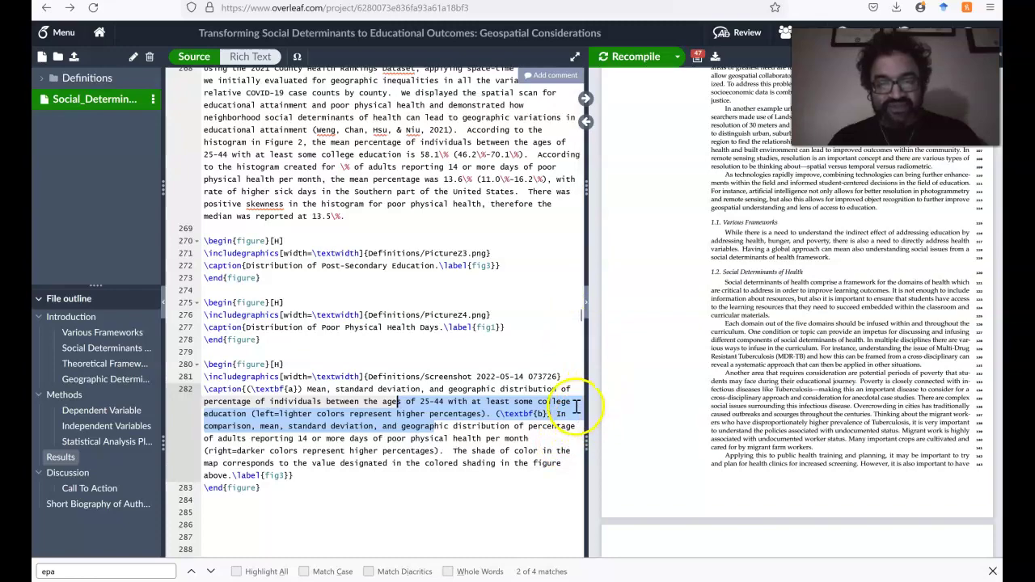
# Step: Place the cursor at the β symbol of the kth parameter estimate in the paragraph explaining the OLS equation
pyautogui.scroll(-8, 503, 410)
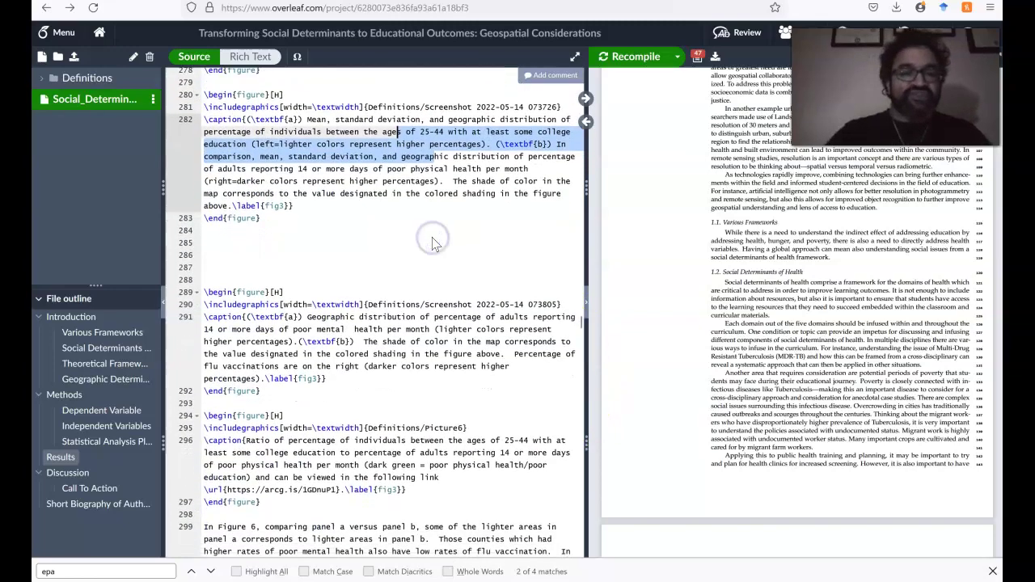
pyautogui.scroll(-6, 453, 255)
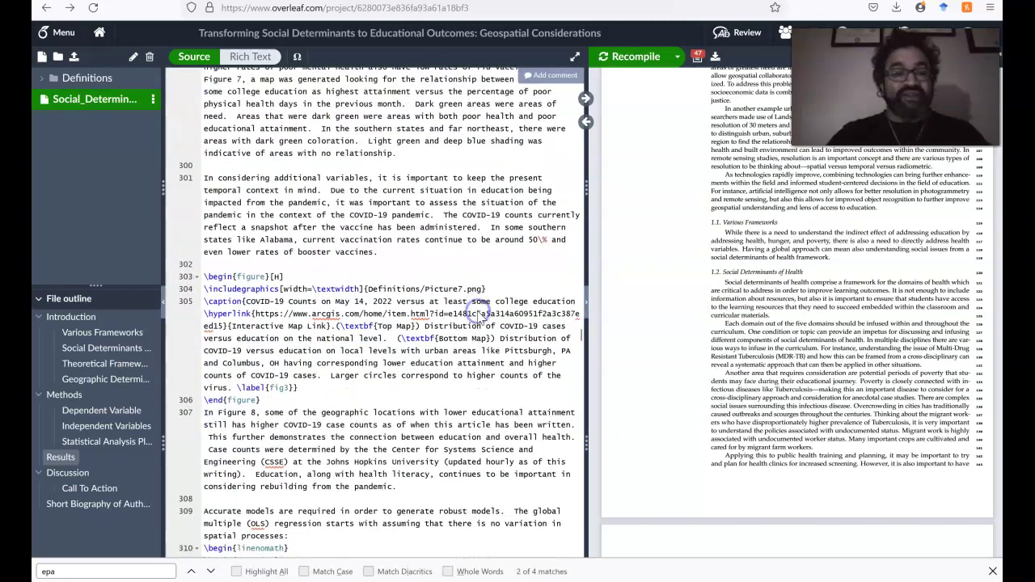
pyautogui.scroll(-3, 453, 324)
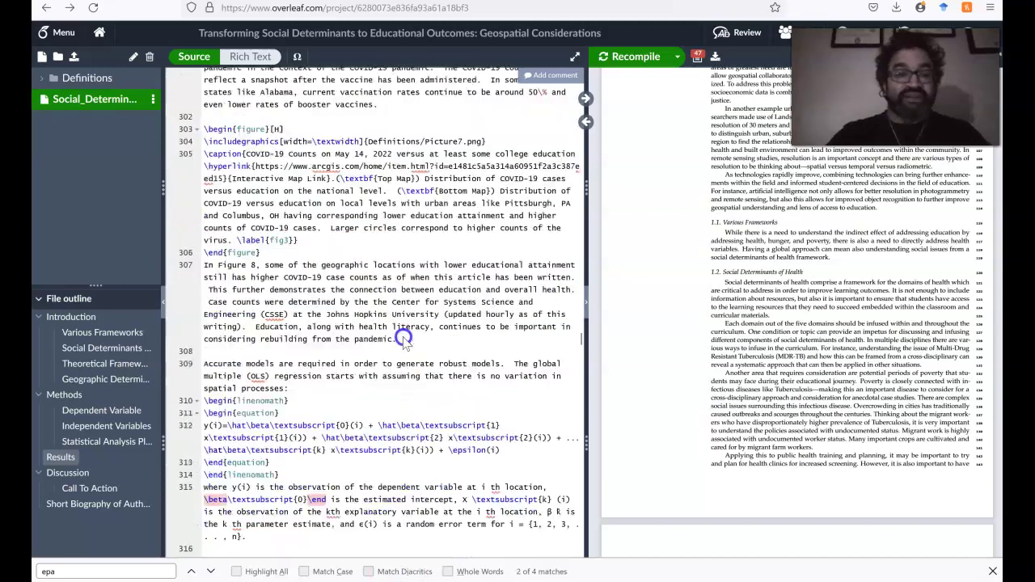
pyautogui.scroll(-6, 437, 311)
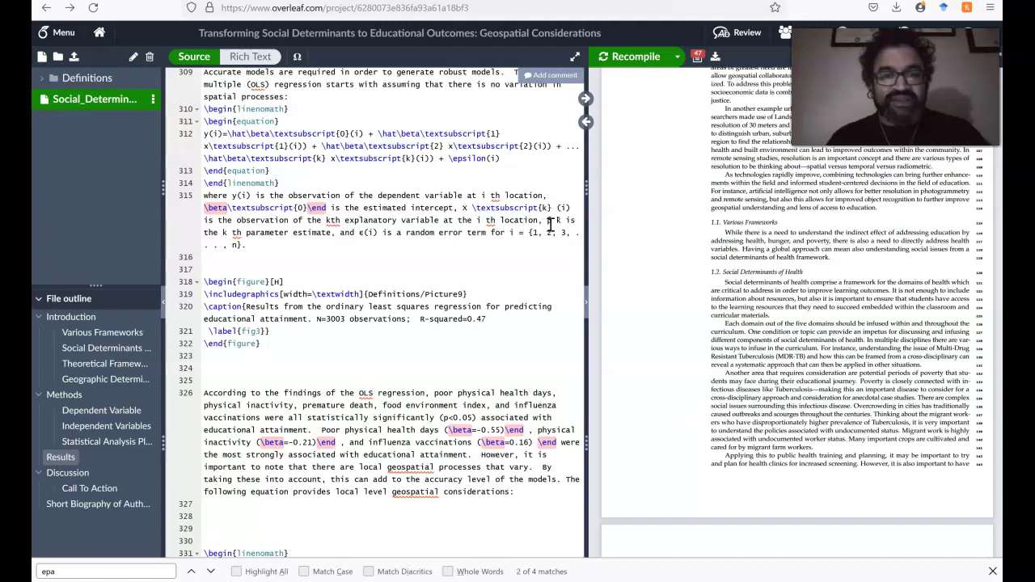
pyautogui.click(547, 221)
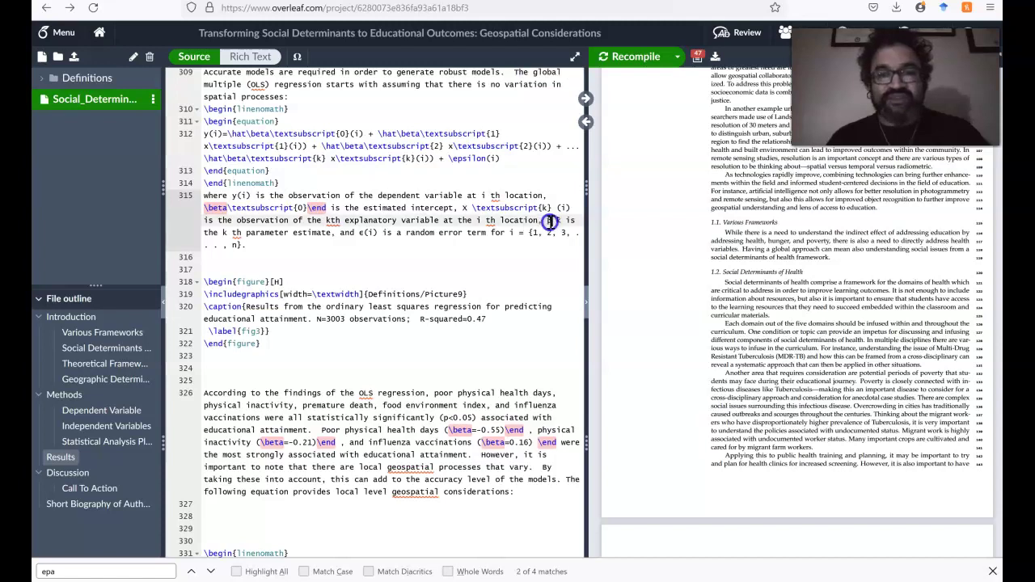
# Step: Replace the β symbol of the kth parameter estimate with the \beta command in the paragraph below the OLS equation, and recompile the PDF
pyautogui.click(670, 273)
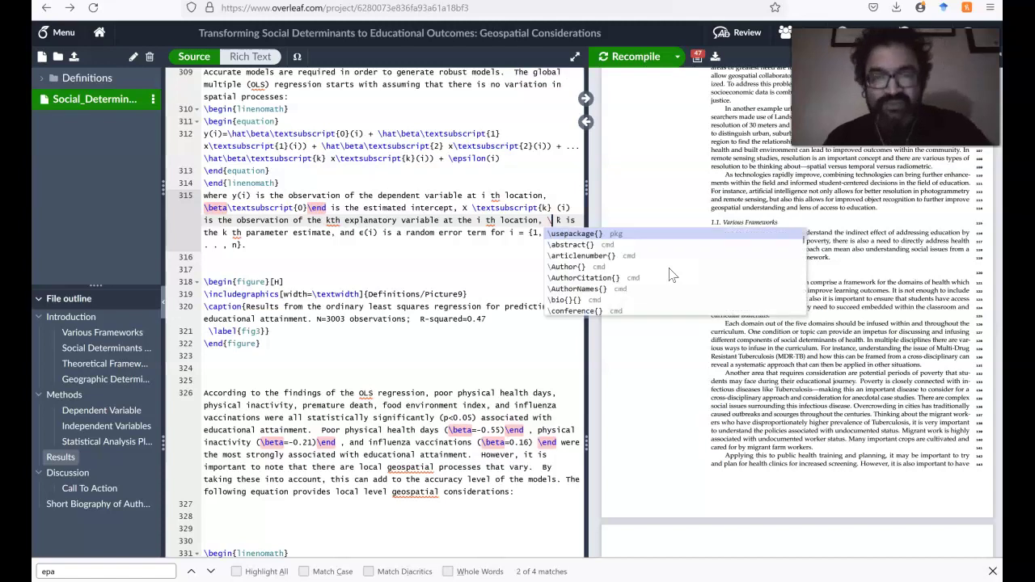
pyautogui.write('\\be')
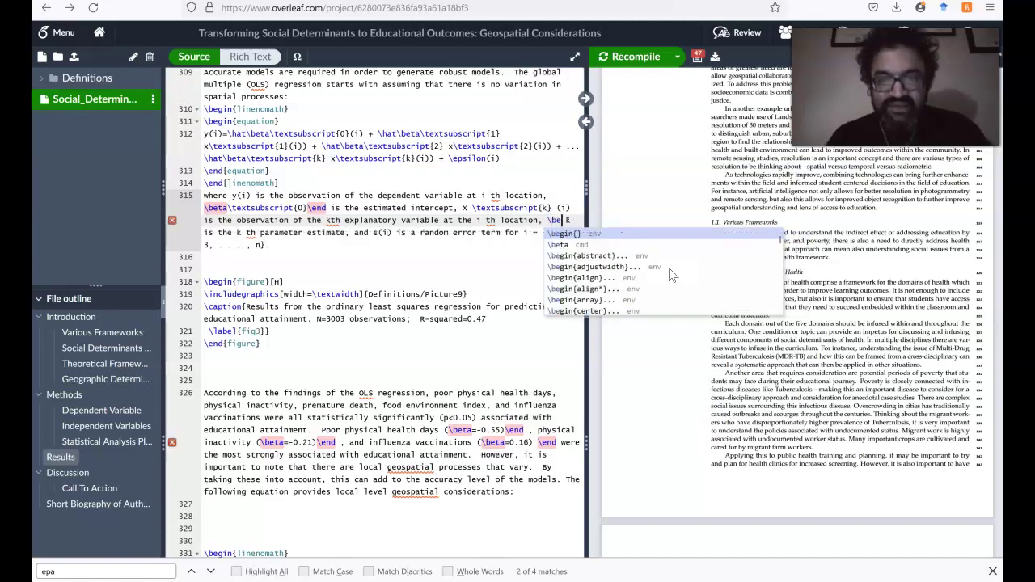
pyautogui.write('ta')
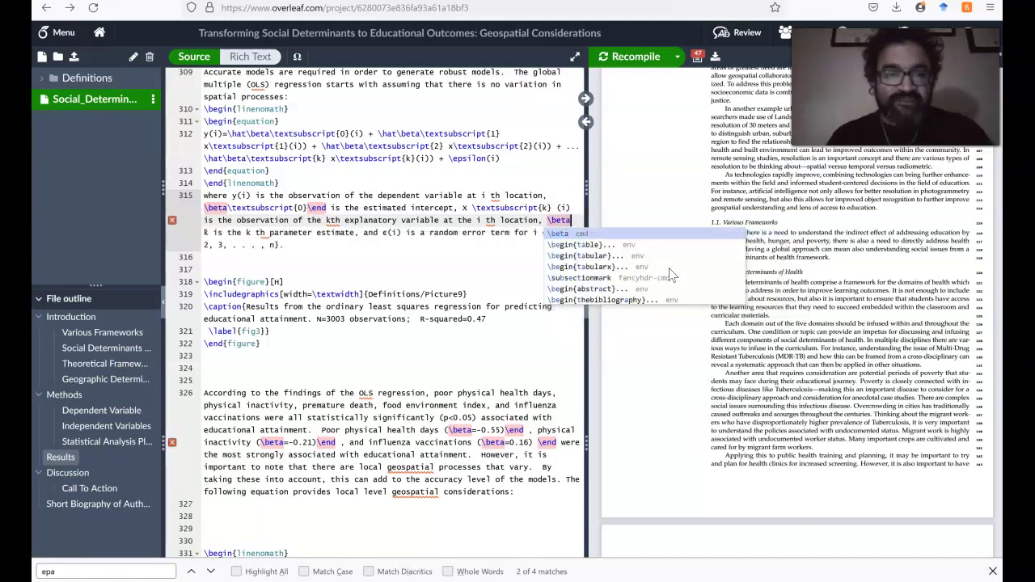
pyautogui.click(208, 234)
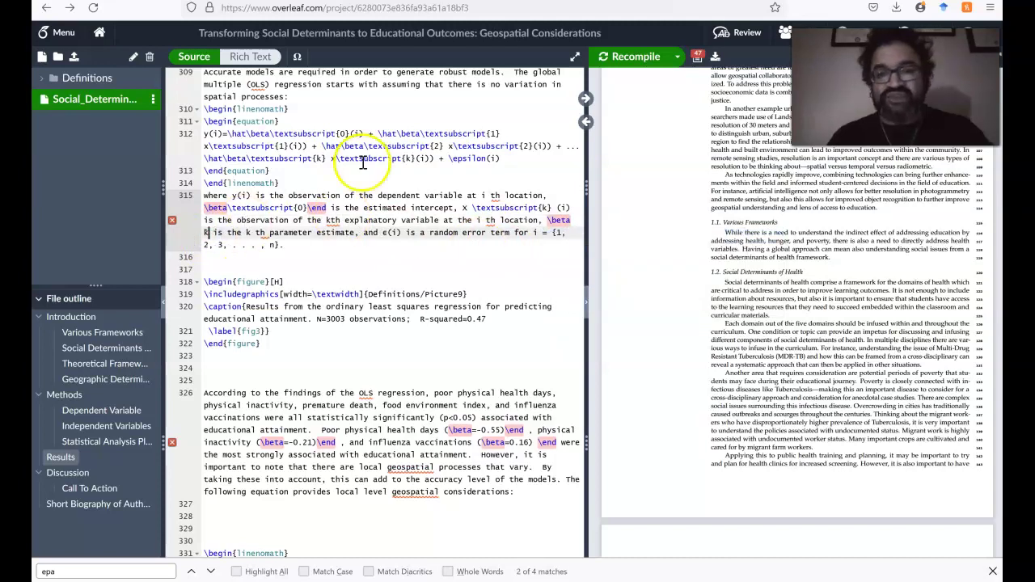
pyautogui.click(625, 58)
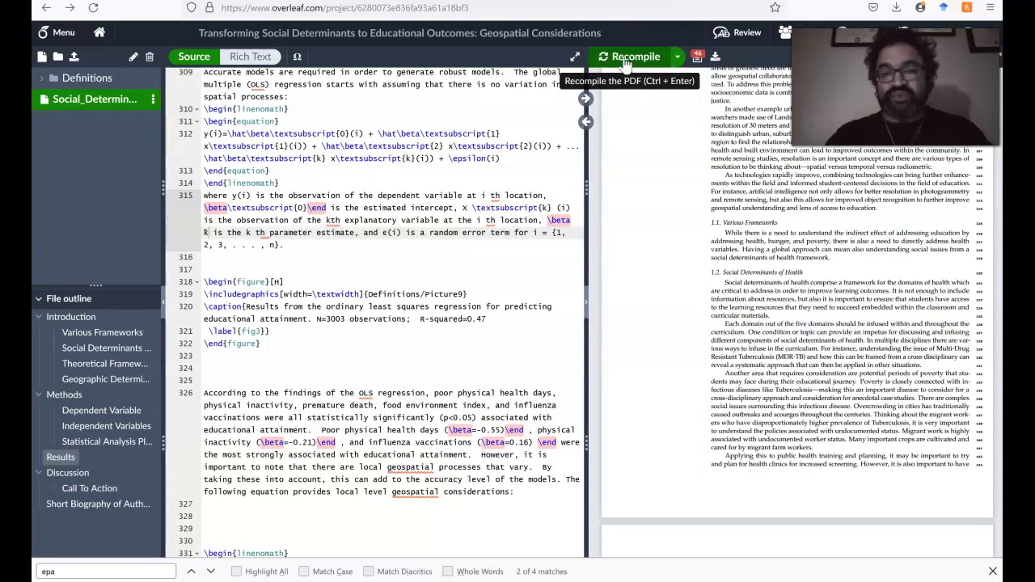
# Step: Look through the PDF from Various Frameworks to the Dynamic and Integrated Model figure, and view the LaTeX source of the model fit table
pyautogui.scroll(-10, 886, 301)
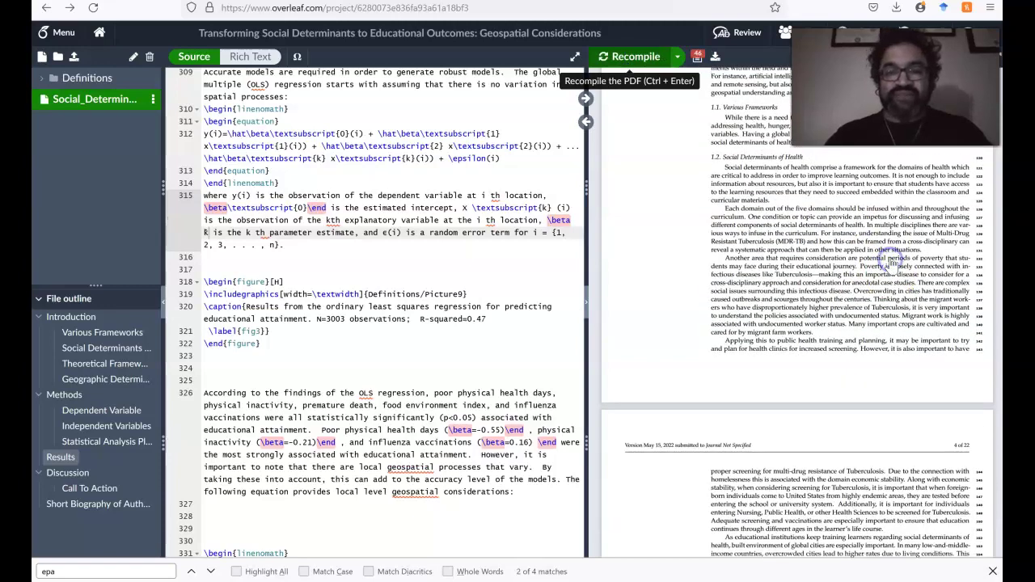
pyautogui.scroll(-10, 886, 301)
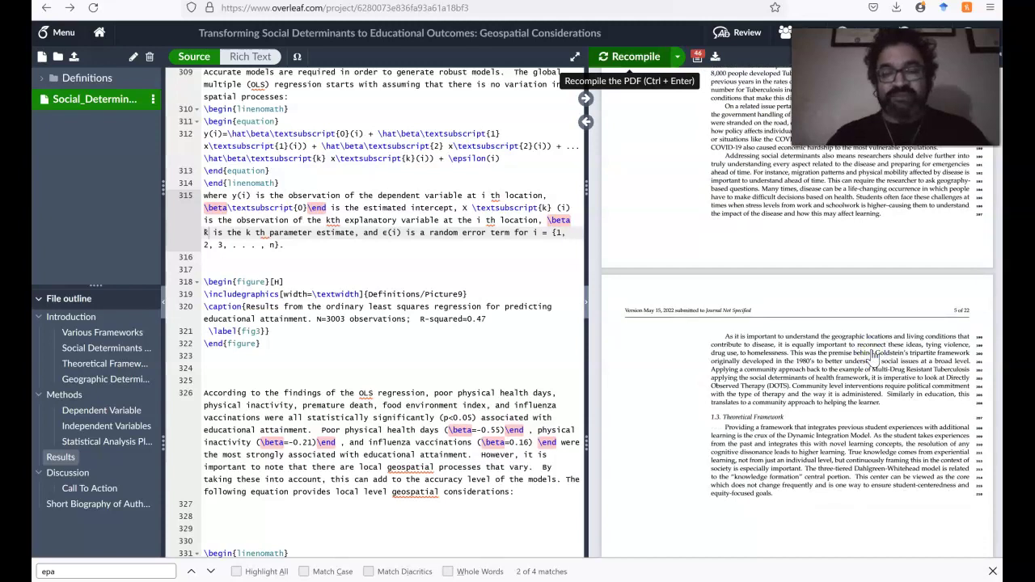
pyautogui.scroll(-5, 874, 358)
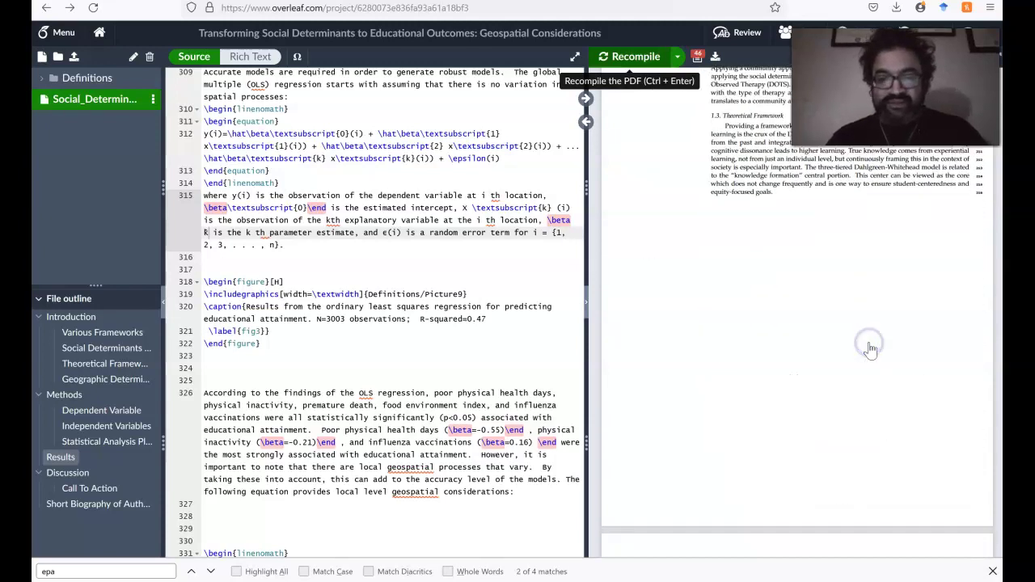
pyautogui.scroll(-1, 871, 349)
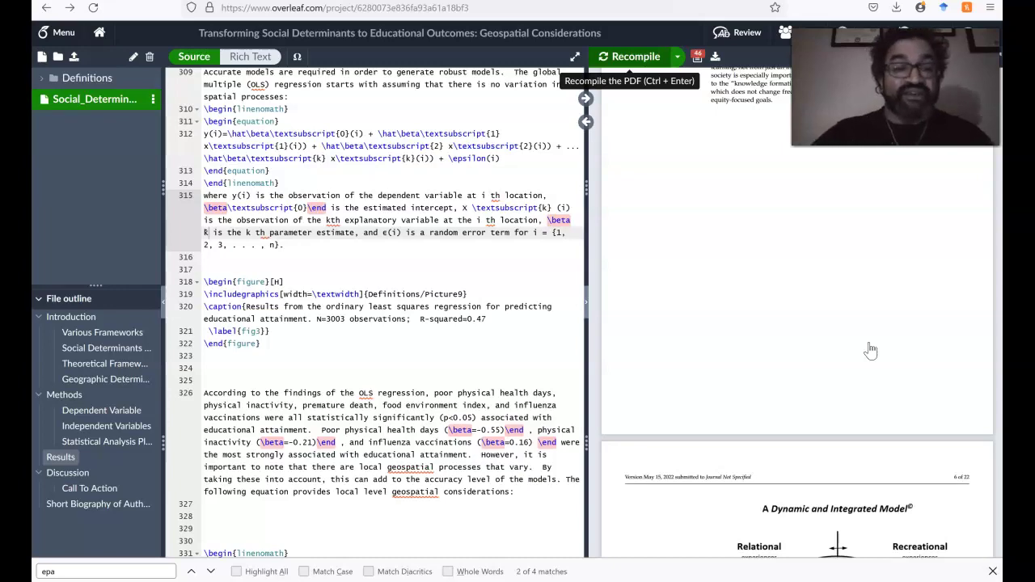
pyautogui.scroll(-10, 453, 271)
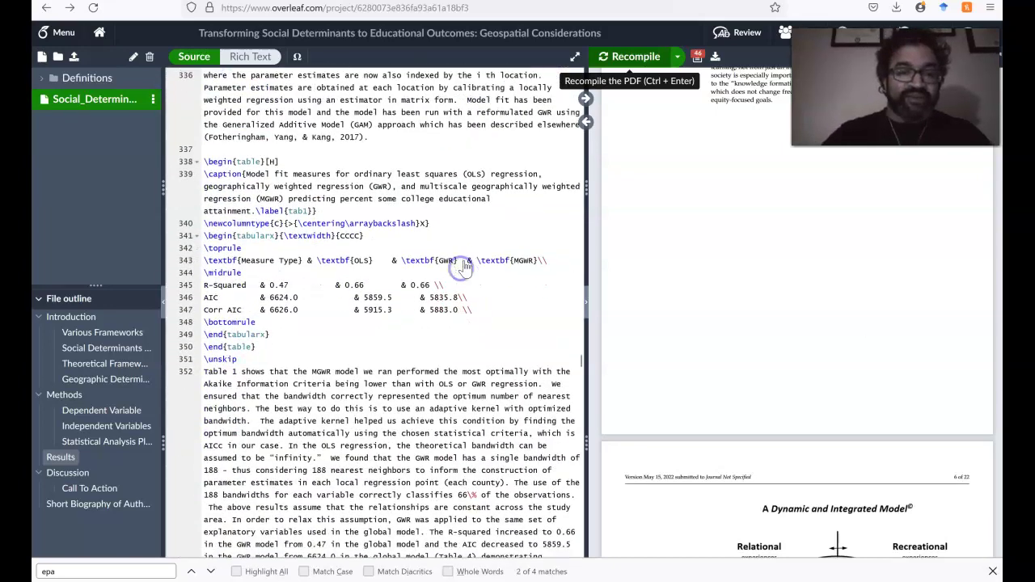
pyautogui.scroll(-1, 465, 269)
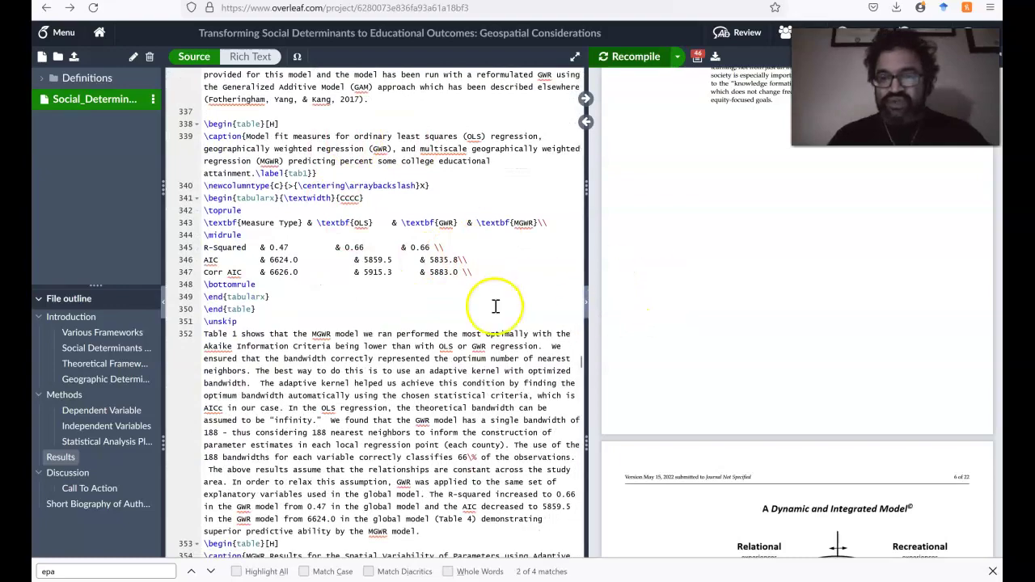
# Step: Examine the PDF from page 3 through the Independent Variables and Statistical Analysis Plan sections to the Figure 5 and Figure 6 maps and captions
pyautogui.scroll(15, 878, 383)
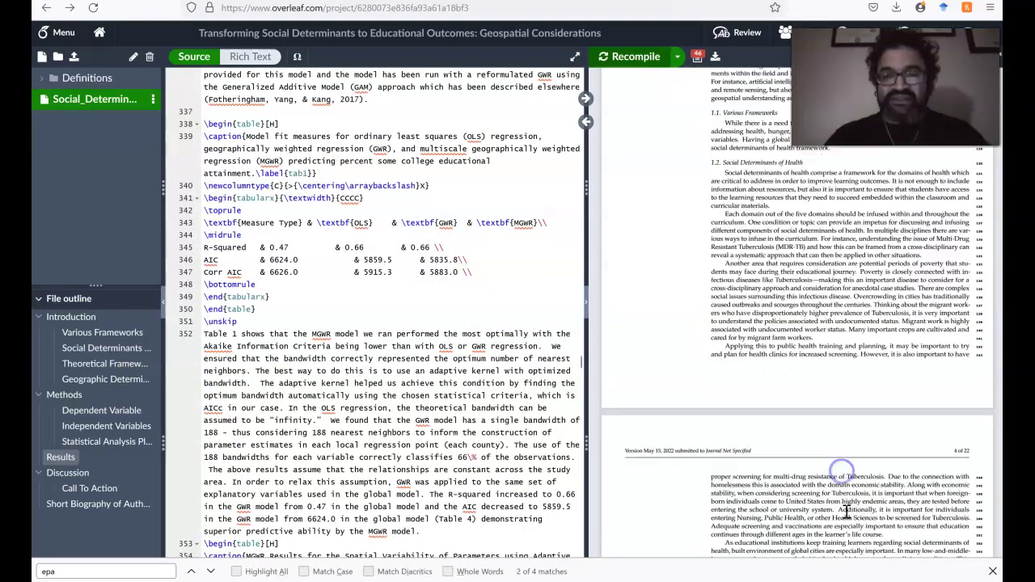
pyautogui.scroll(5, 847, 511)
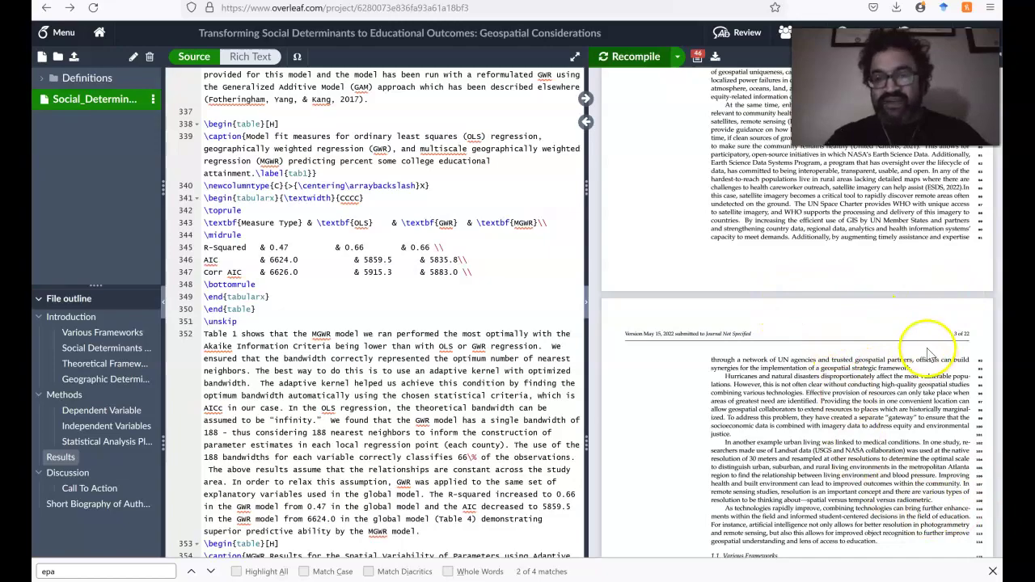
pyautogui.scroll(-5, 878, 324)
pyautogui.scroll(-20, 873, 323)
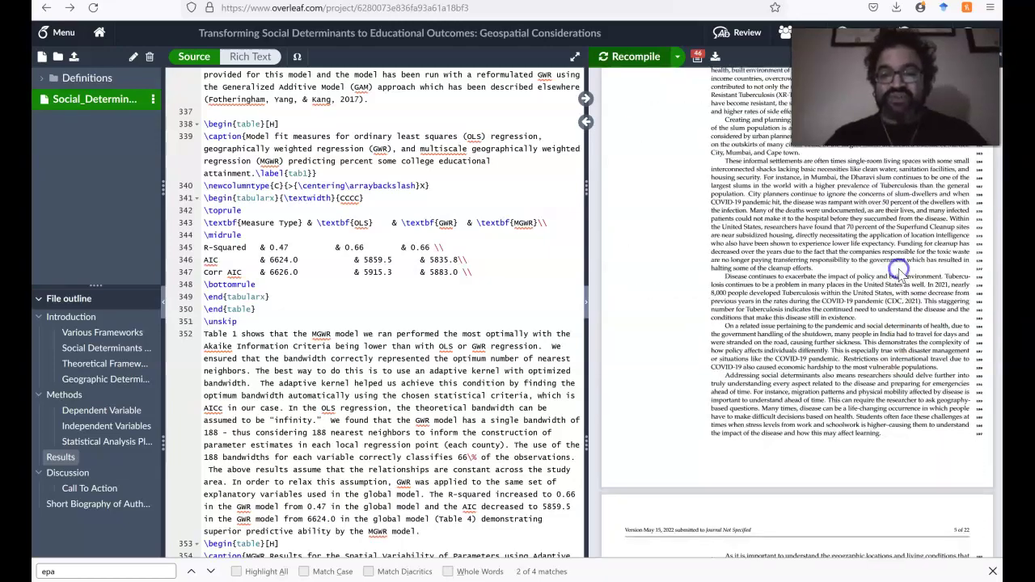
pyautogui.scroll(-20, 876, 265)
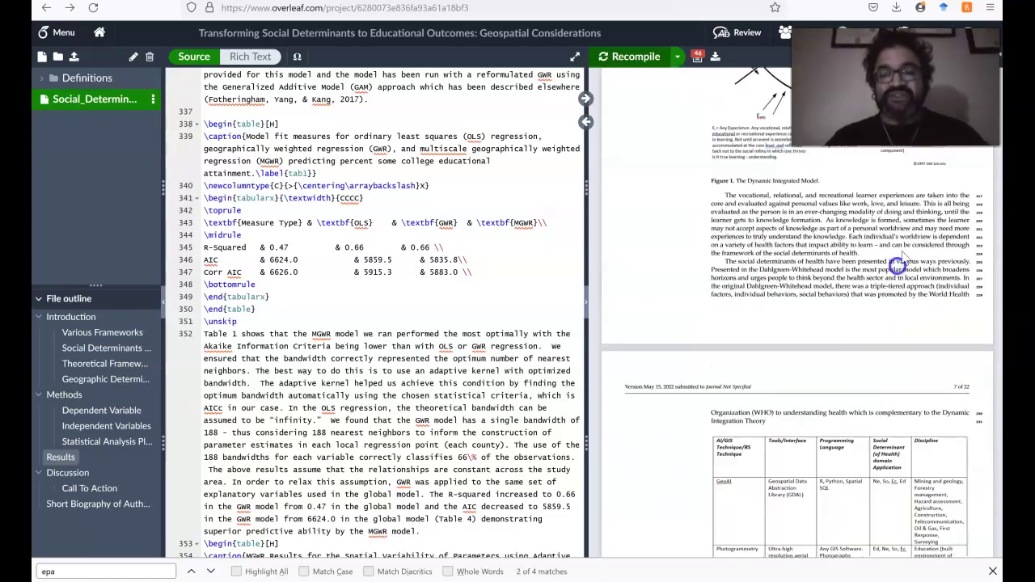
pyautogui.scroll(-20, 884, 276)
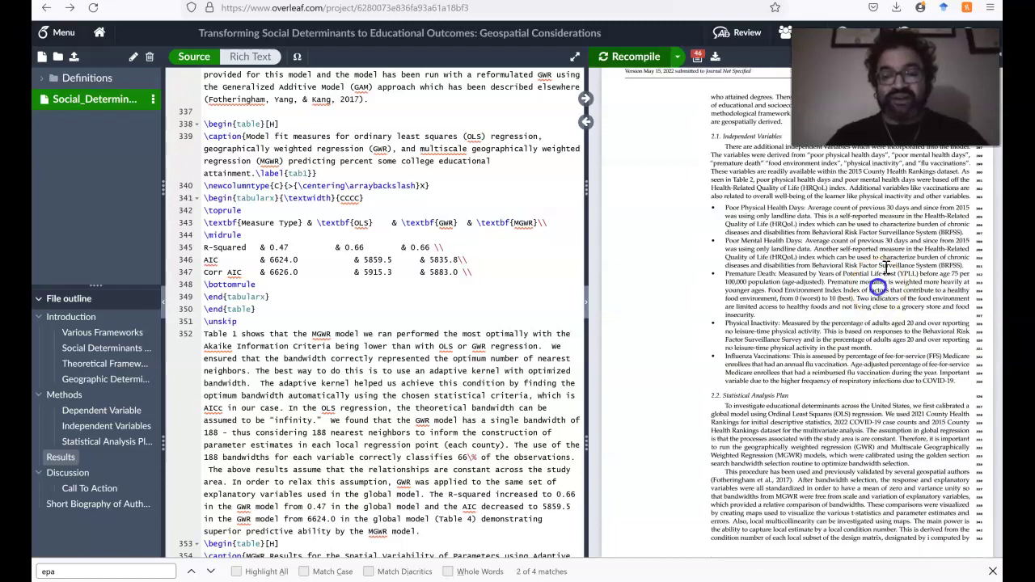
pyautogui.scroll(5, 890, 340)
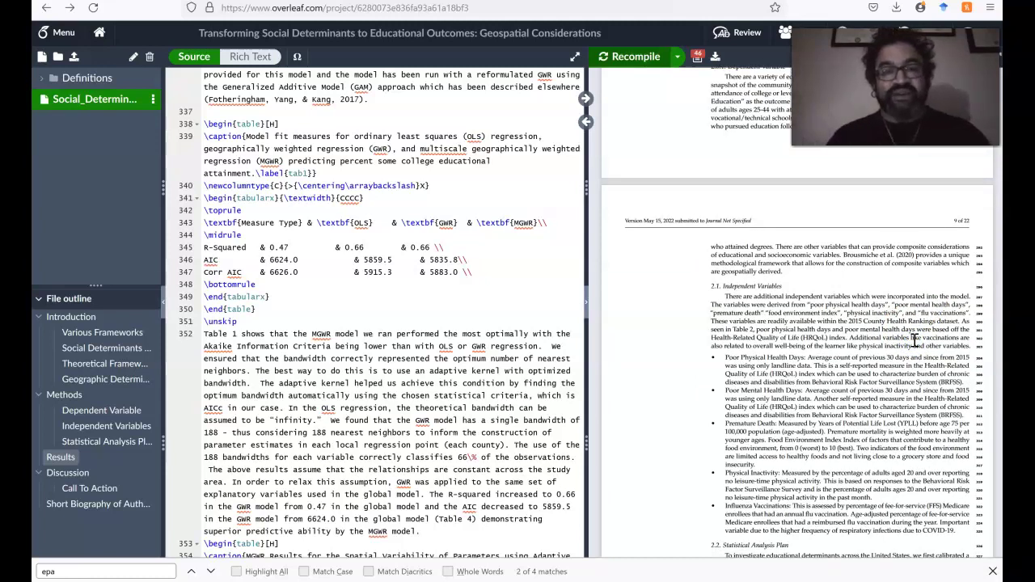
pyautogui.scroll(-10, 915, 339)
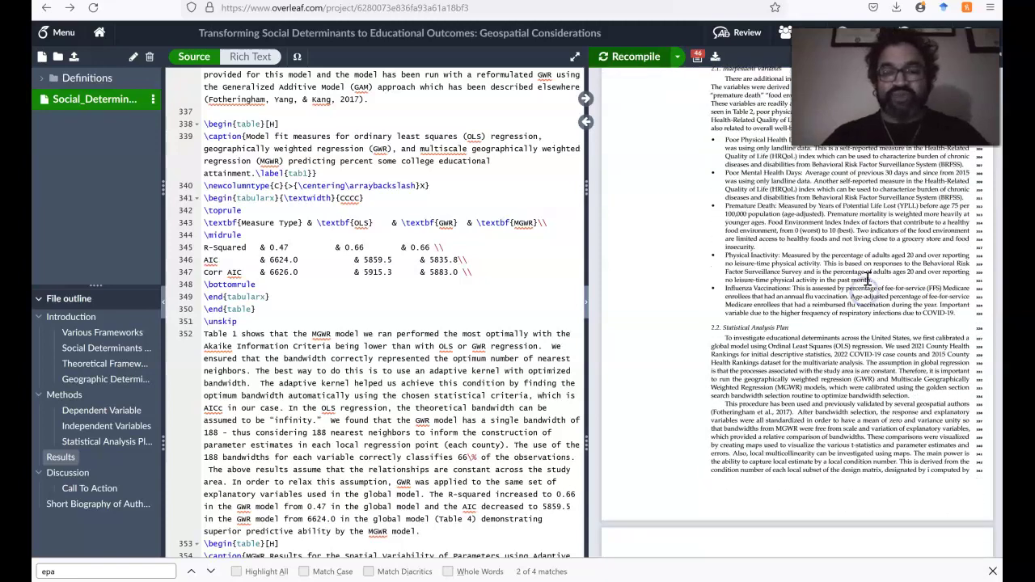
pyautogui.scroll(-15, 884, 244)
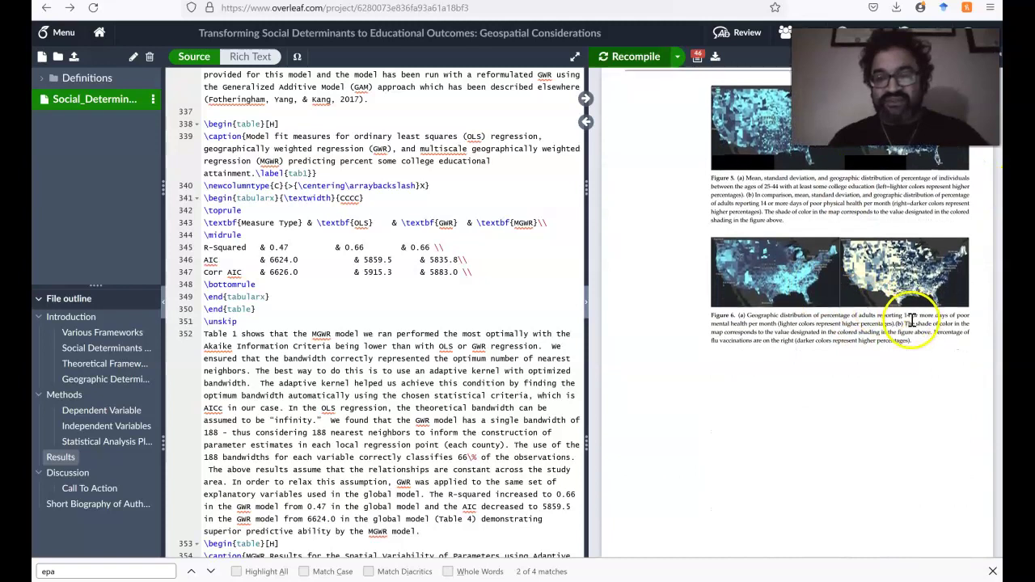
pyautogui.moveTo(913, 349); pyautogui.dragTo(822, 329)
pyautogui.click(815, 327)
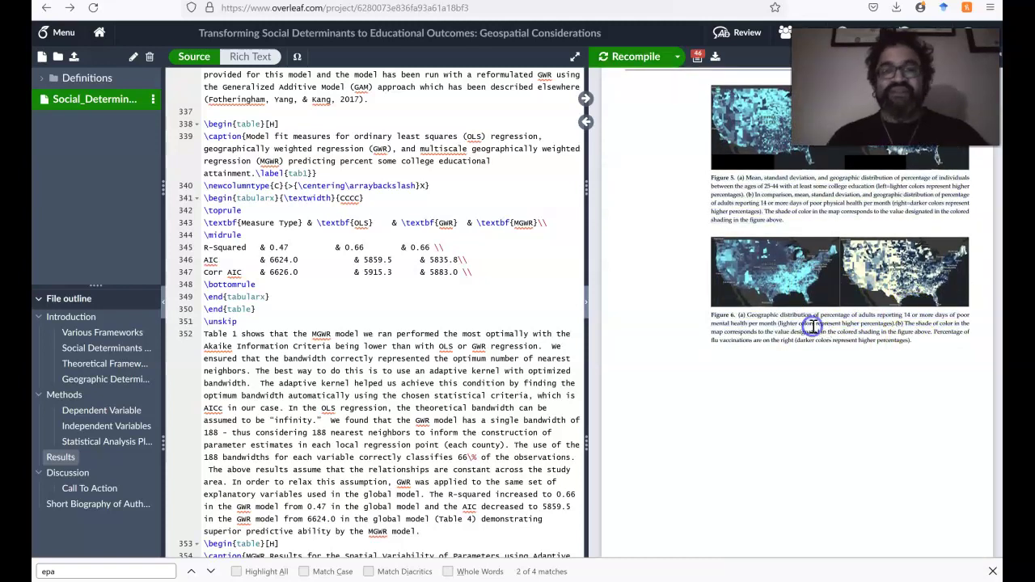